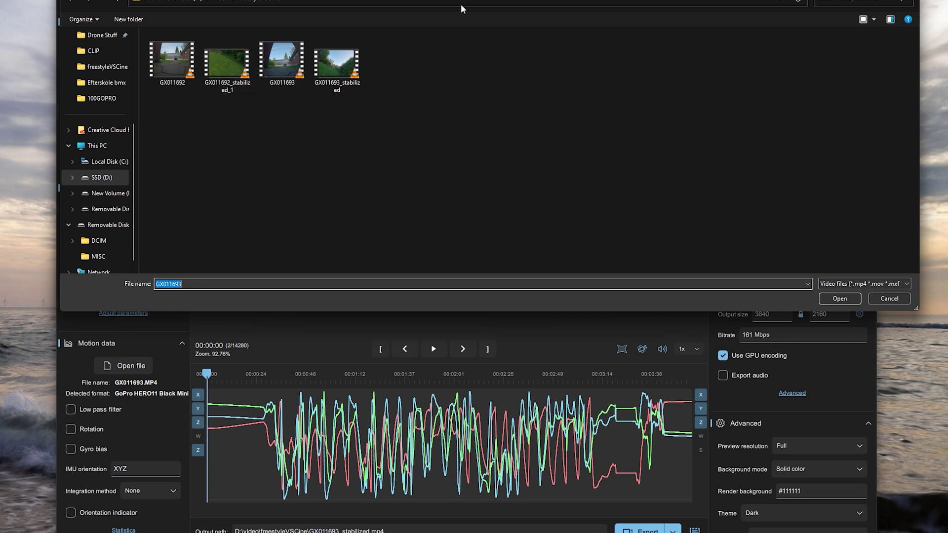
pyautogui.moveTo(172, 61)
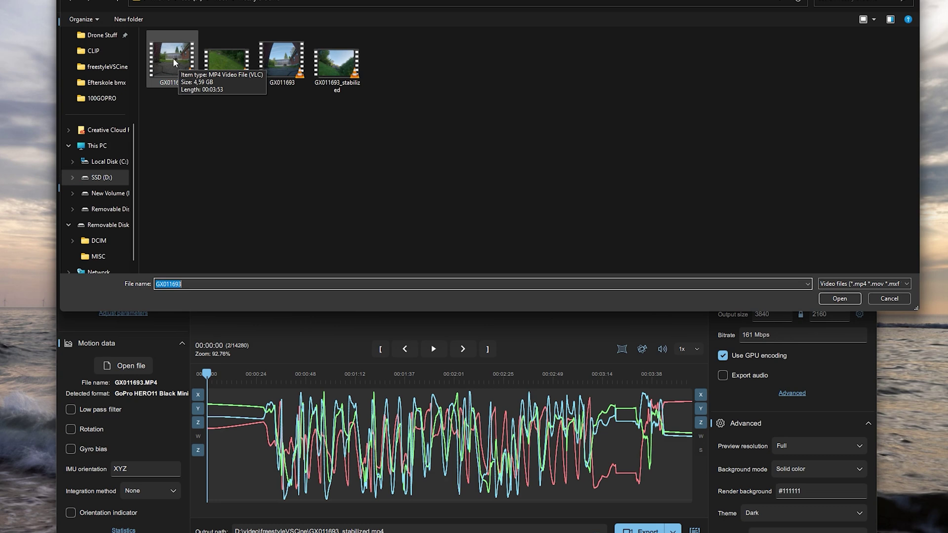
# Step: Load the GoPro clip GX011692.MP4 from the Open file dialog
pyautogui.doubleClick(173, 58)
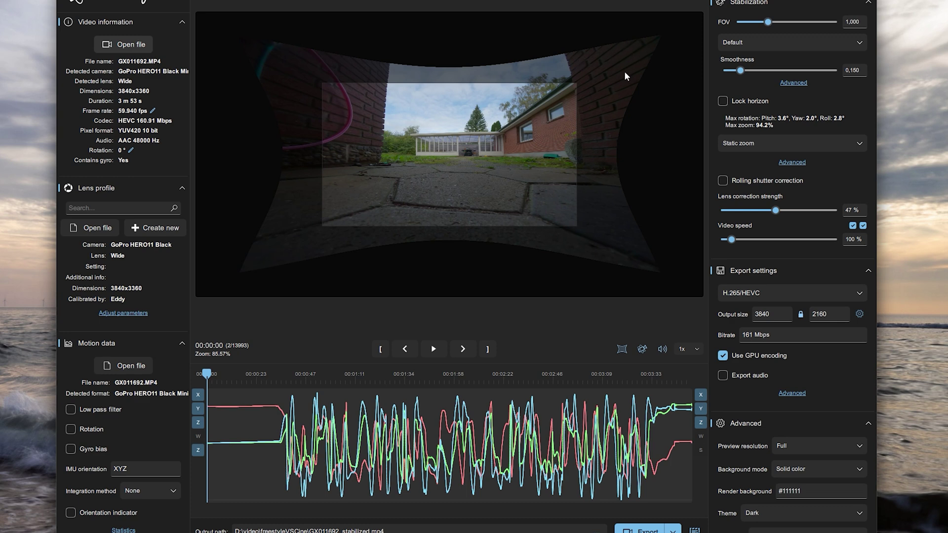
# Step: Turn off the FOV overview and set the output size to the 4k (3840 x 2160) preset
pyautogui.click(627, 349)
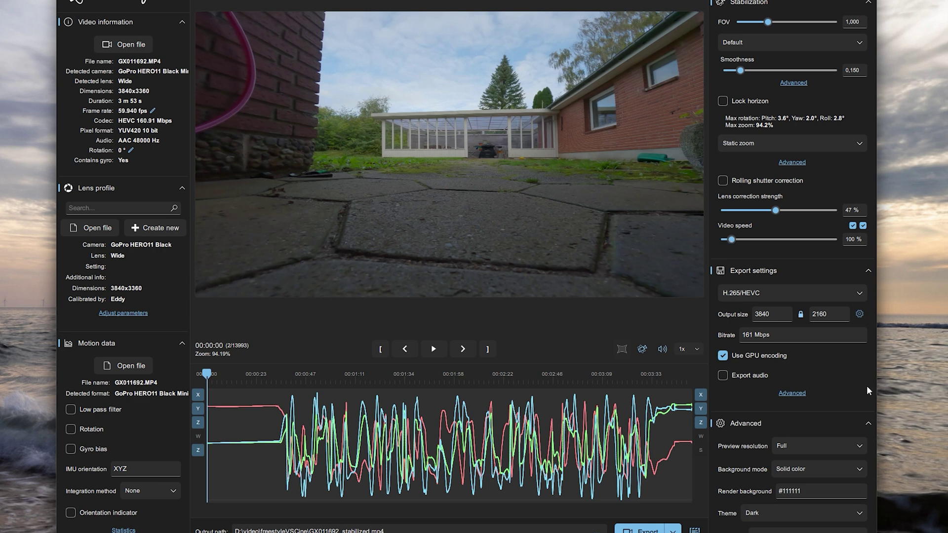
pyautogui.click(860, 315)
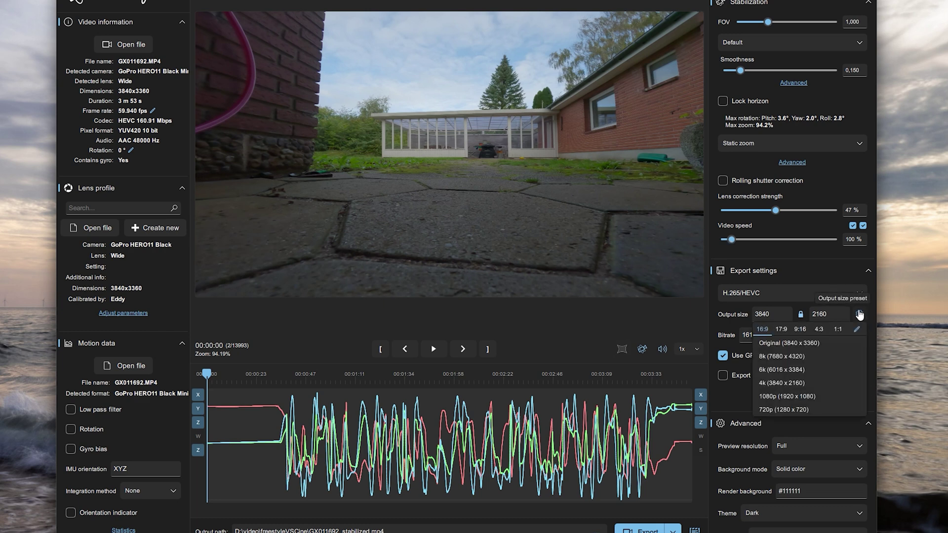
pyautogui.click(803, 383)
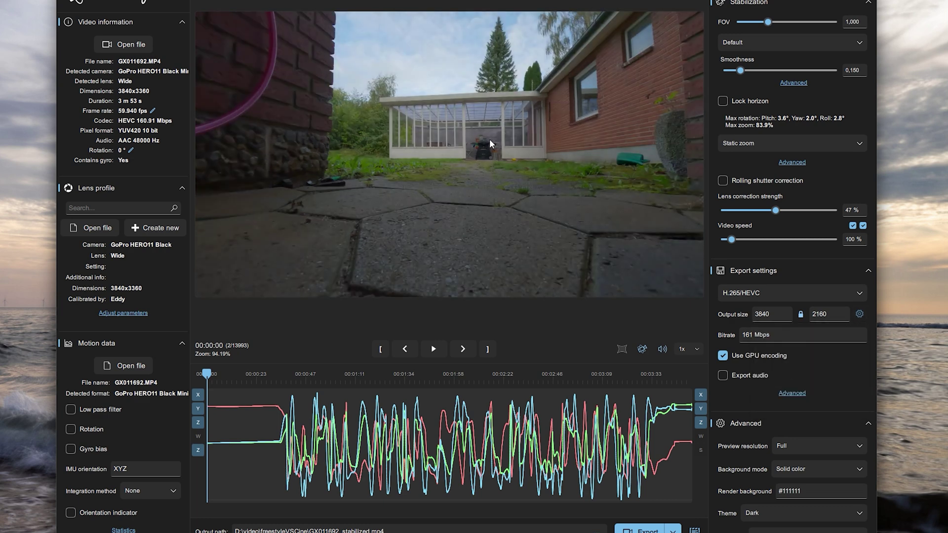
pyautogui.scroll(-1, 490, 139)
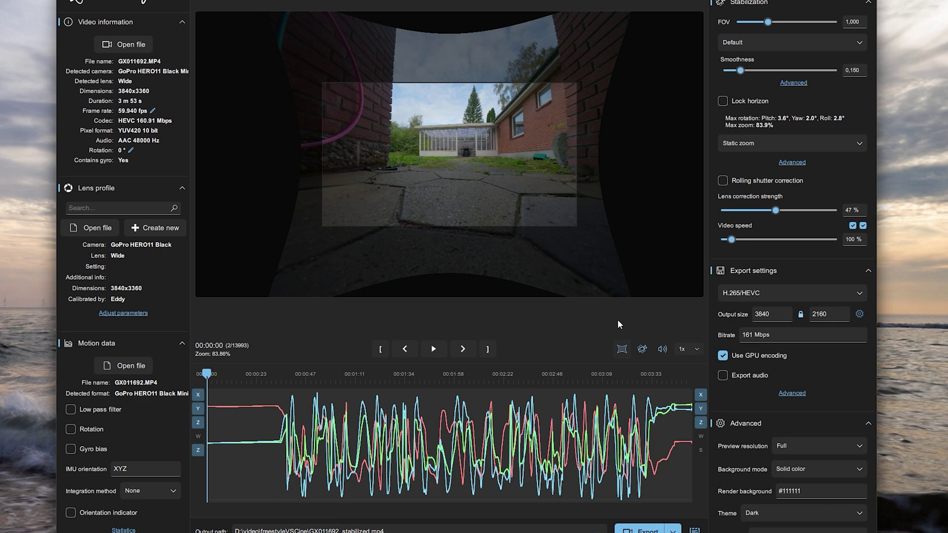
# Step: Play the clip starting from about 1:03 on the timeline
pyautogui.click(334, 374)
pyautogui.press('space')
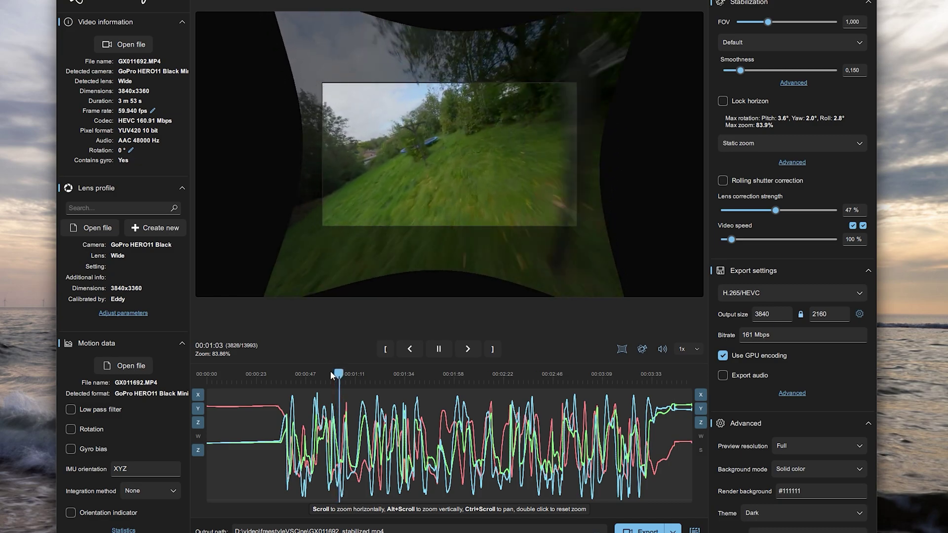